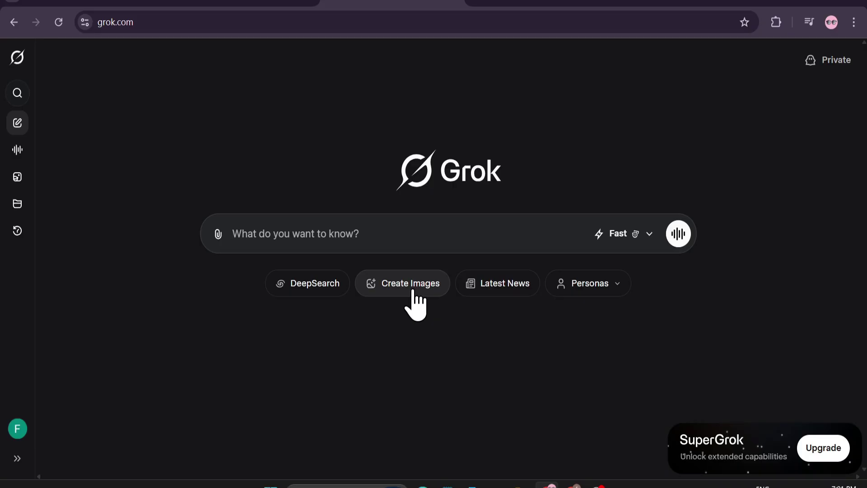
# Open the Imagine gallery, scroll through the community images, then return to the top
pyautogui.click(23, 190)
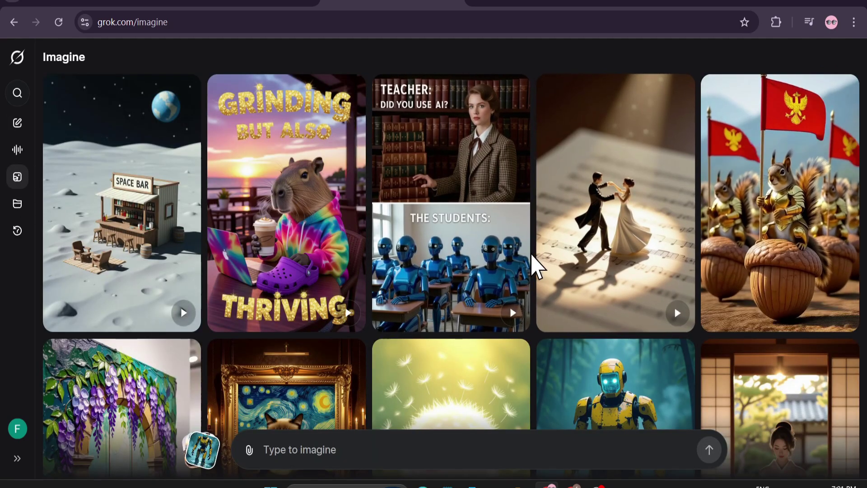
pyautogui.scroll(-9, 538, 251)
pyautogui.scroll(-20, 533, 256)
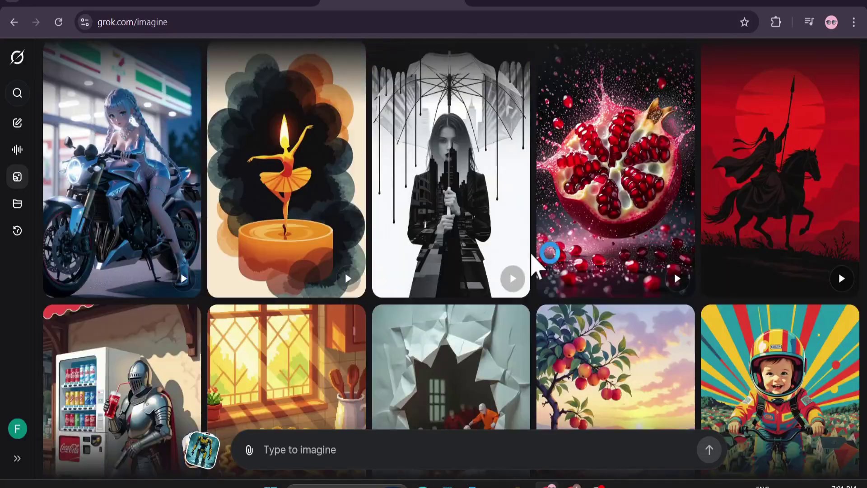
pyautogui.scroll(-20, 538, 266)
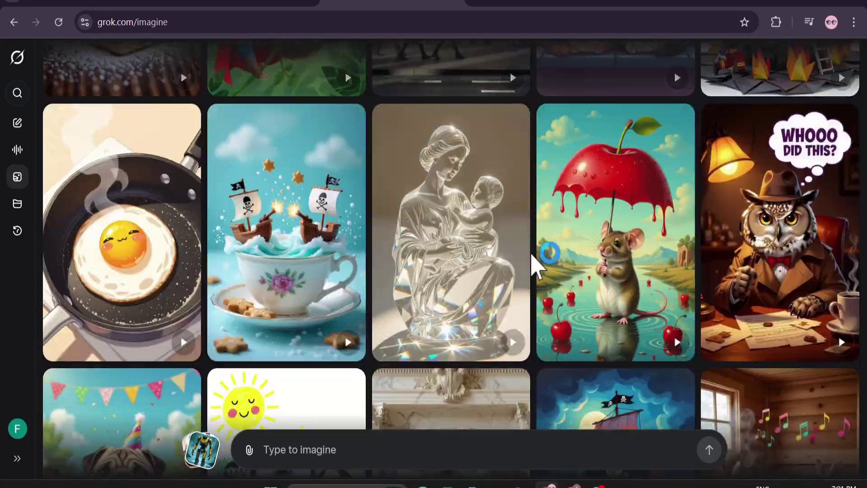
pyautogui.press('Home')
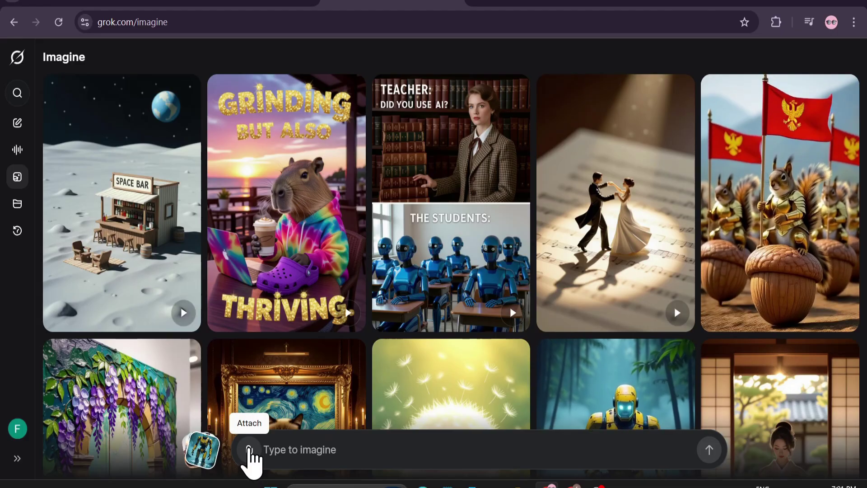
# Submit the prompt 'A ROBOT WEARING LIKE IRON MAN SUIT WITH ORANGE AND BLUE COLOR'
pyautogui.click(252, 451)
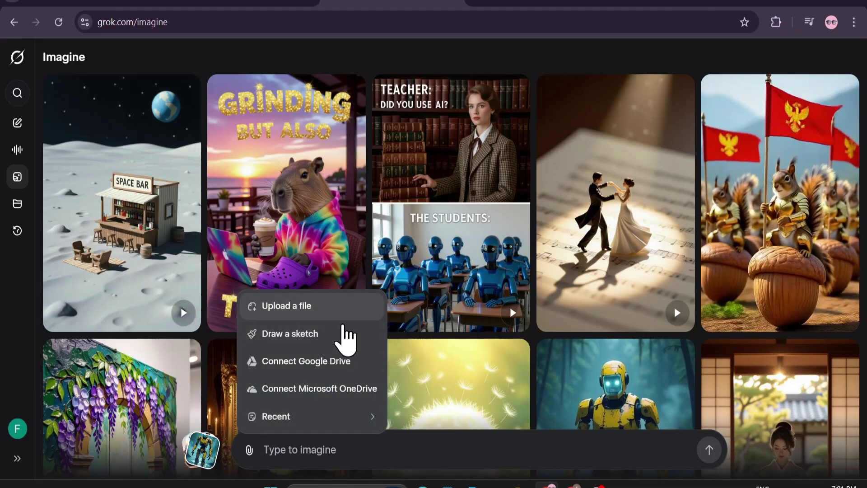
pyautogui.click(415, 457)
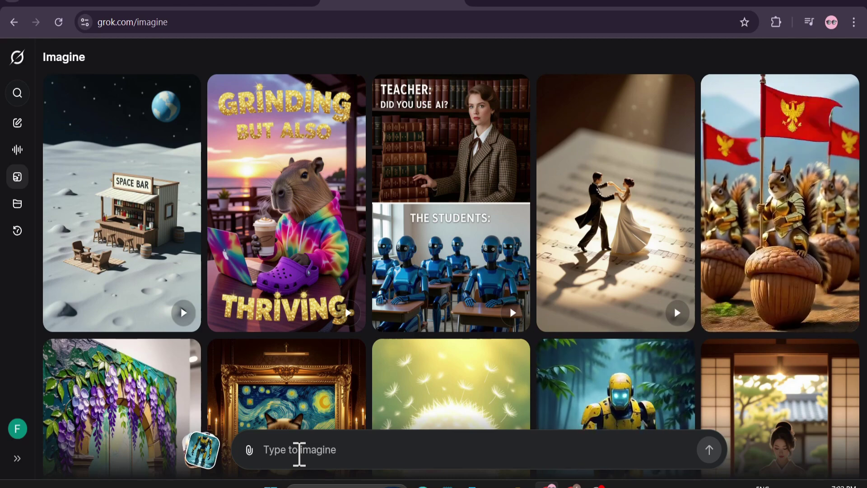
pyautogui.write('A')
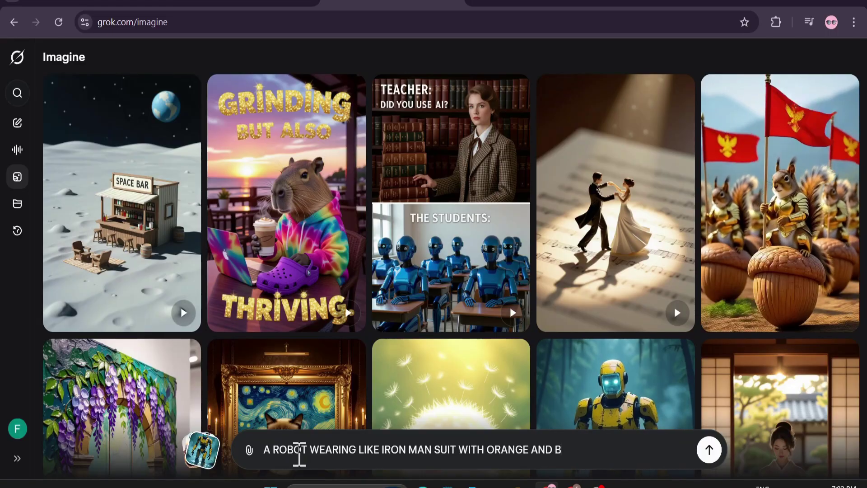
pyautogui.moveTo(603, 452); pyautogui.dragTo(621, 444)
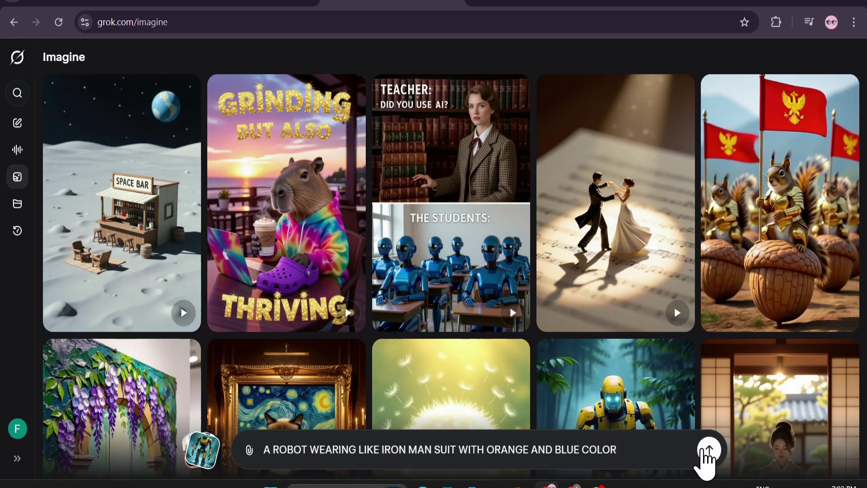
pyautogui.click(708, 450)
# Scroll up and down the orange-and-blue robot results grid while generation finishes
pyautogui.scroll(-2, 555, 334)
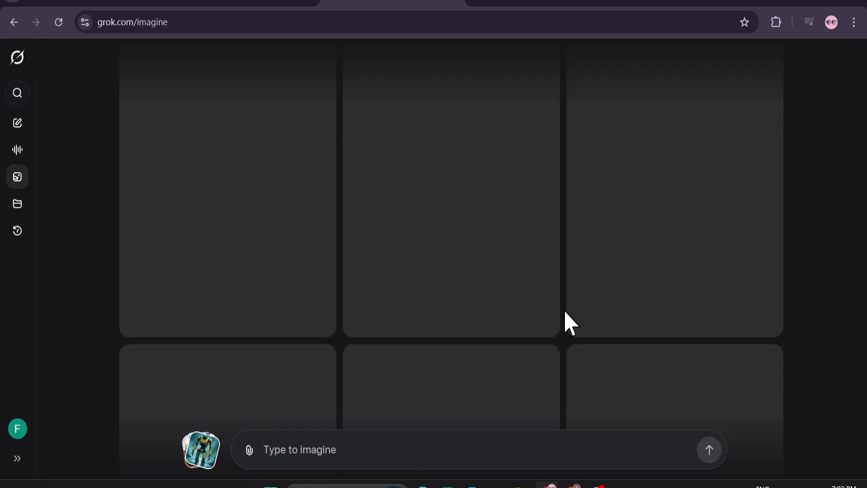
pyautogui.scroll(2, 570, 322)
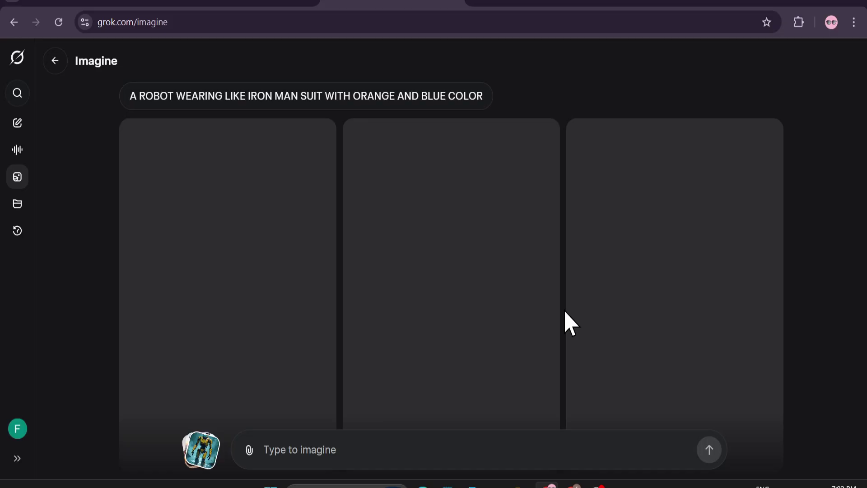
pyautogui.scroll(-5, 567, 323)
pyautogui.scroll(5, 568, 322)
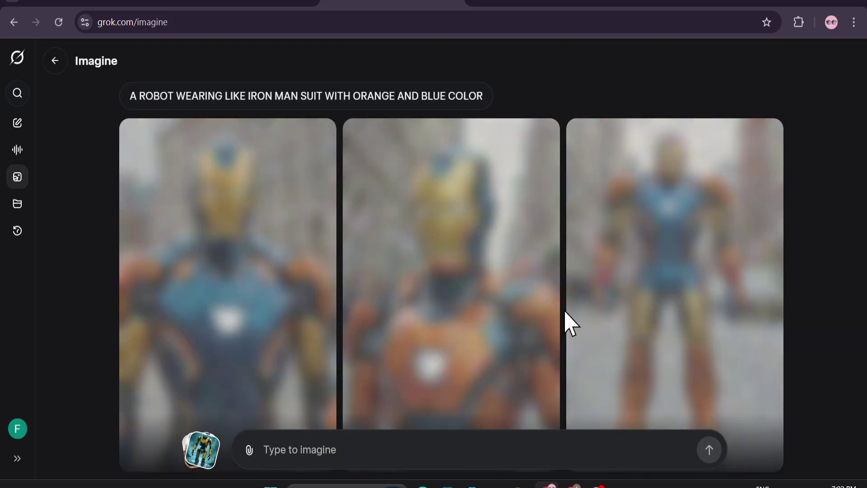
pyautogui.scroll(-15, 568, 325)
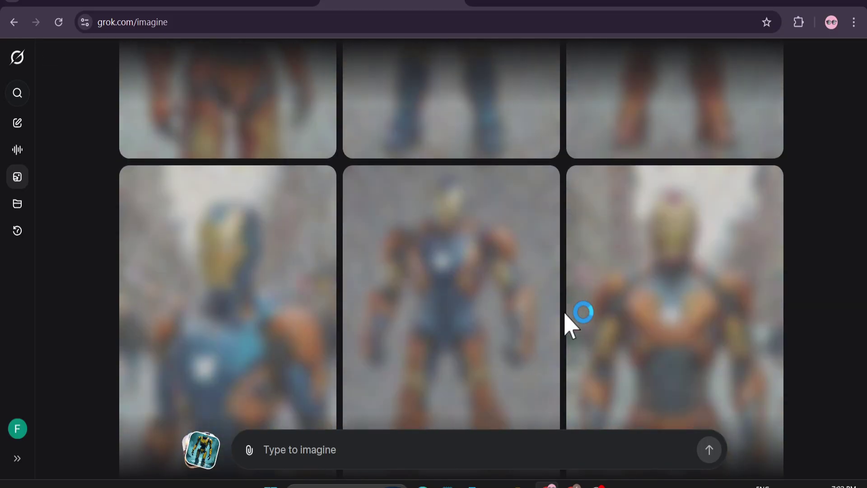
pyautogui.scroll(7, 571, 325)
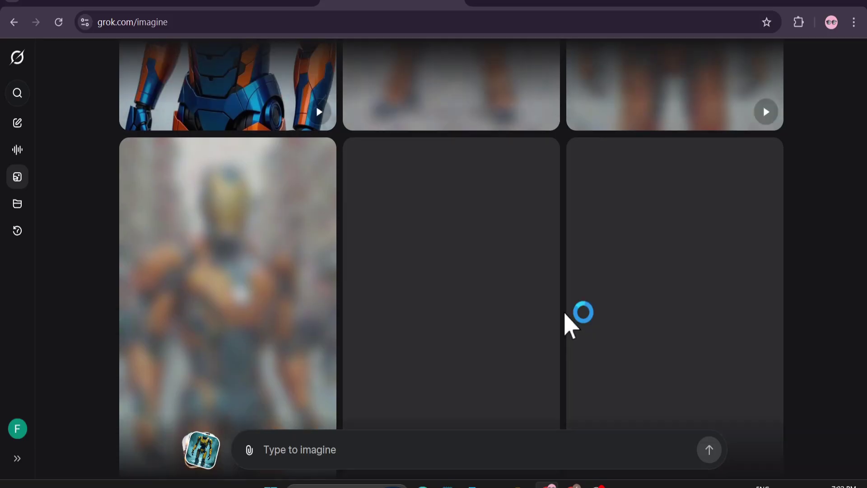
pyautogui.scroll(-10, 571, 314)
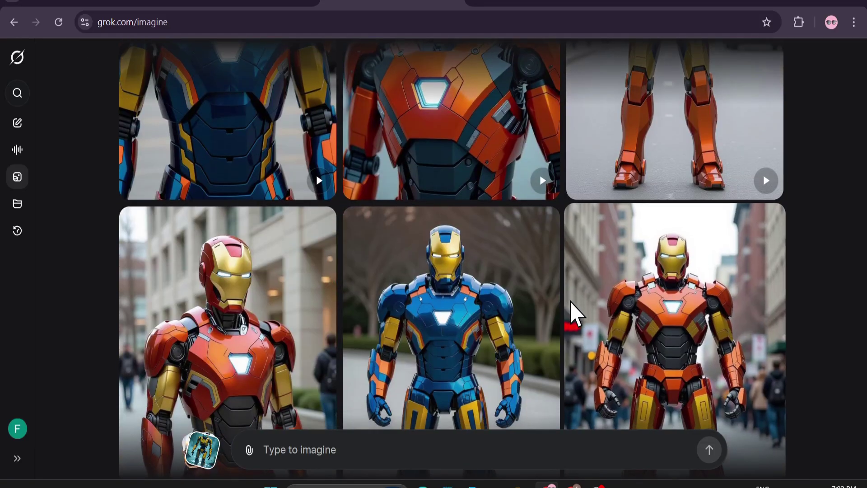
pyautogui.scroll(-15, 569, 312)
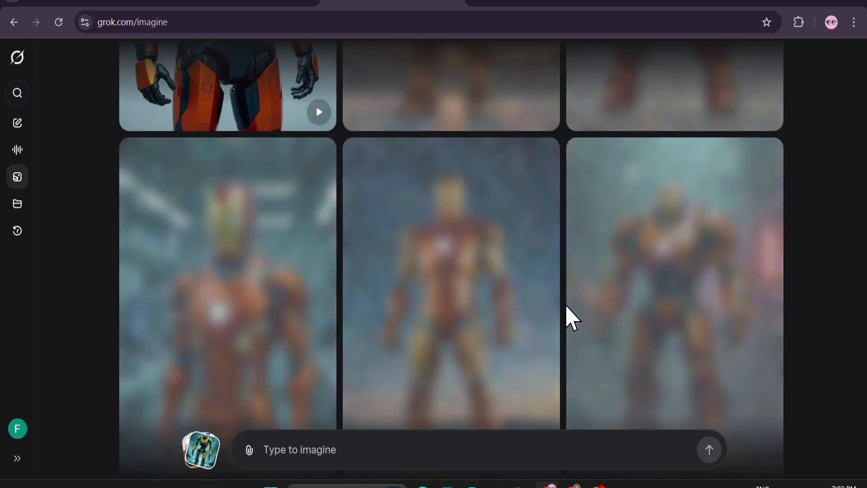
pyautogui.scroll(-10, 570, 316)
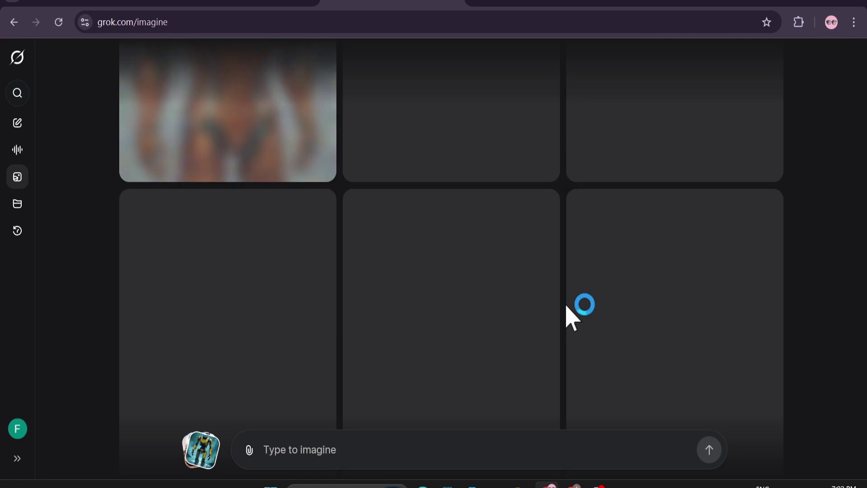
pyautogui.scroll(20, 574, 312)
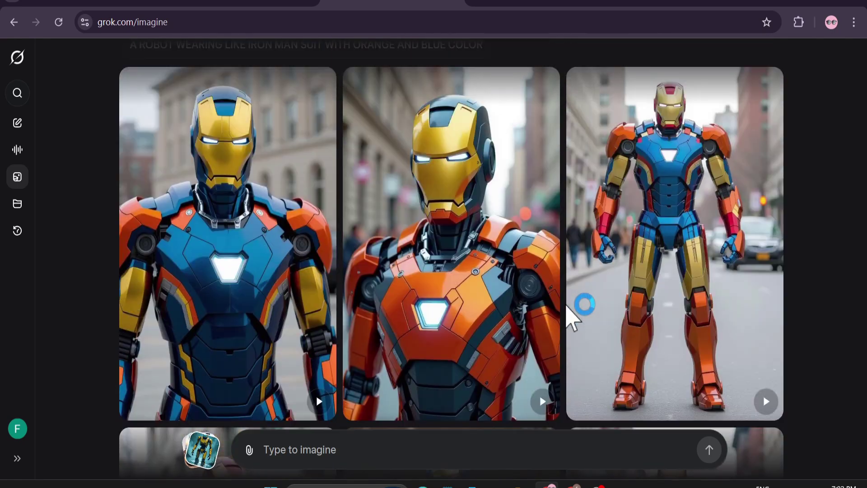
pyautogui.scroll(-2, 573, 316)
pyautogui.scroll(2, 355, 153)
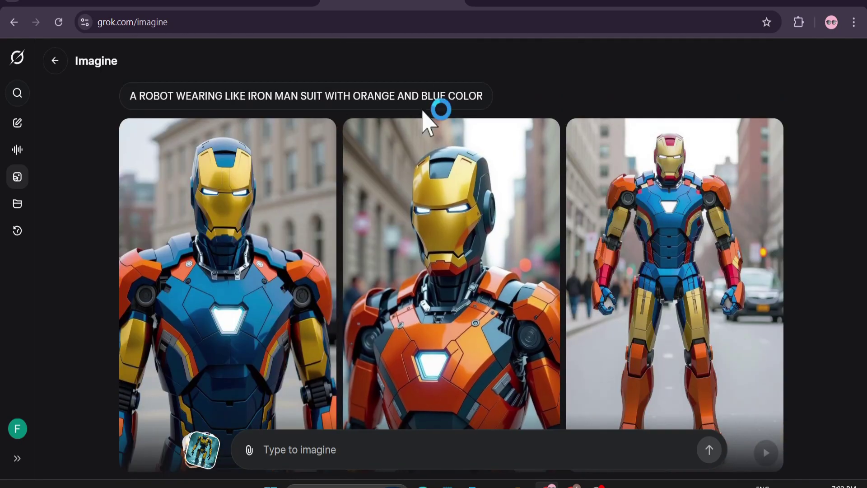
pyautogui.scroll(-12, 559, 277)
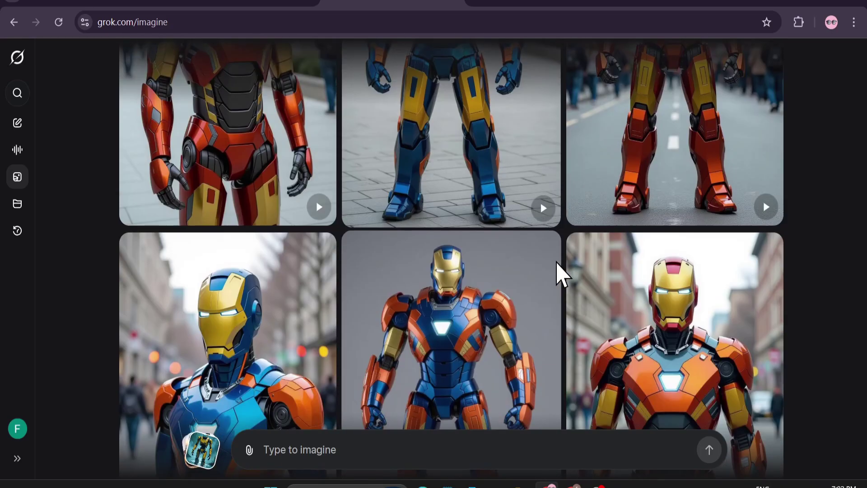
pyautogui.scroll(12, 560, 274)
pyautogui.scroll(-8, 563, 271)
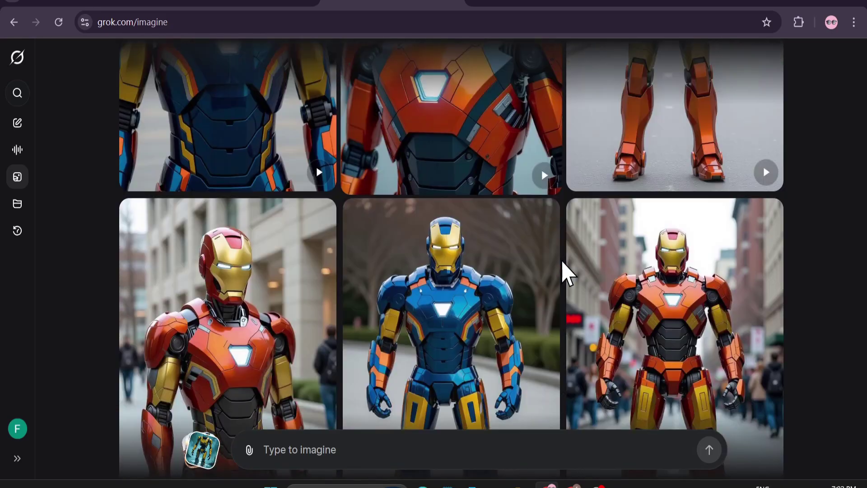
pyautogui.scroll(7, 563, 271)
pyautogui.scroll(2, 587, 266)
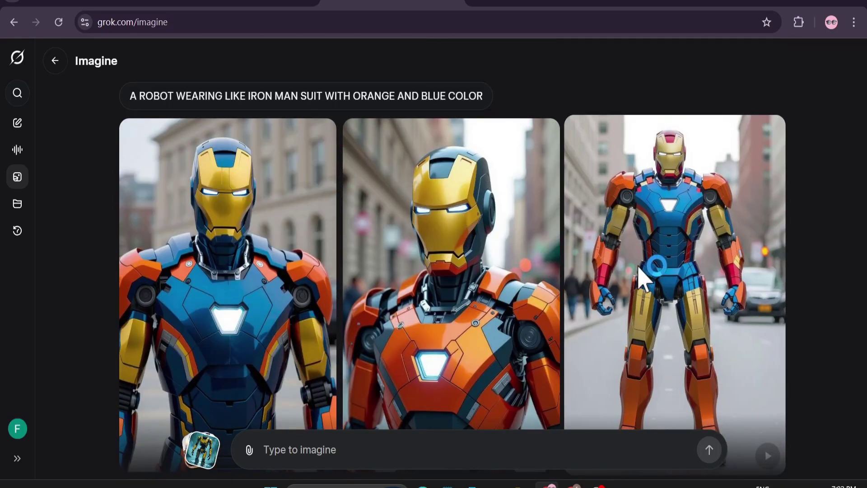
pyautogui.scroll(-4, 642, 271)
pyautogui.scroll(3, 461, 258)
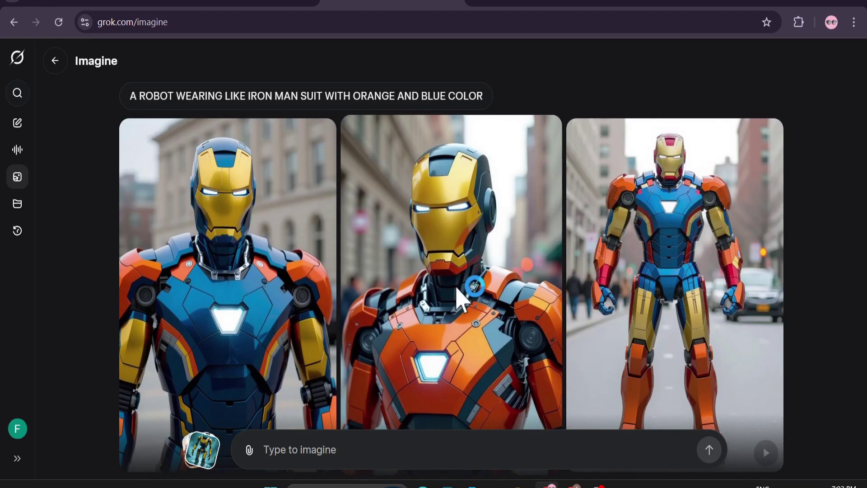
pyautogui.click(458, 290)
pyautogui.scroll(-3, 480, 281)
pyautogui.scroll(2, 533, 280)
pyautogui.scroll(1, 515, 282)
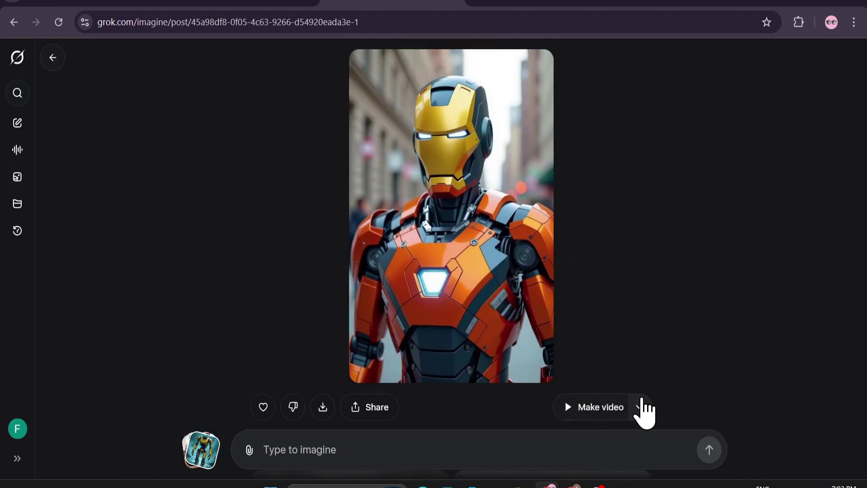
pyautogui.click(637, 404)
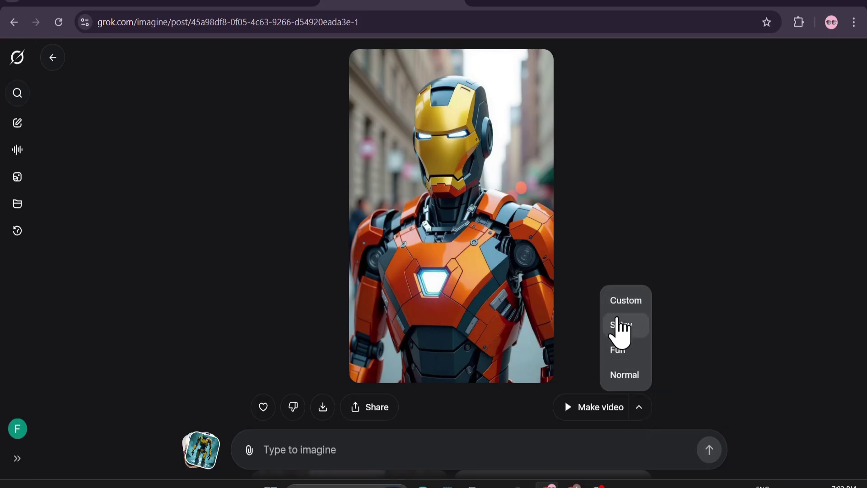
pyautogui.click(641, 411)
pyautogui.scroll(-2, 595, 366)
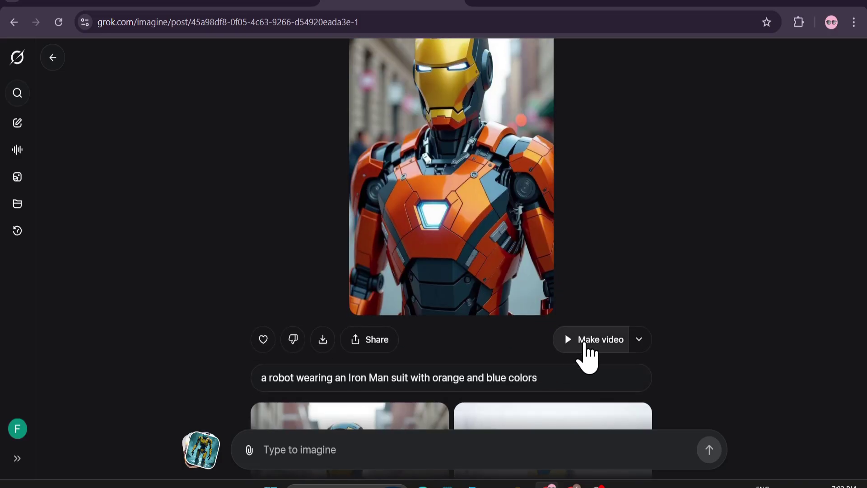
pyautogui.scroll(-2, 528, 309)
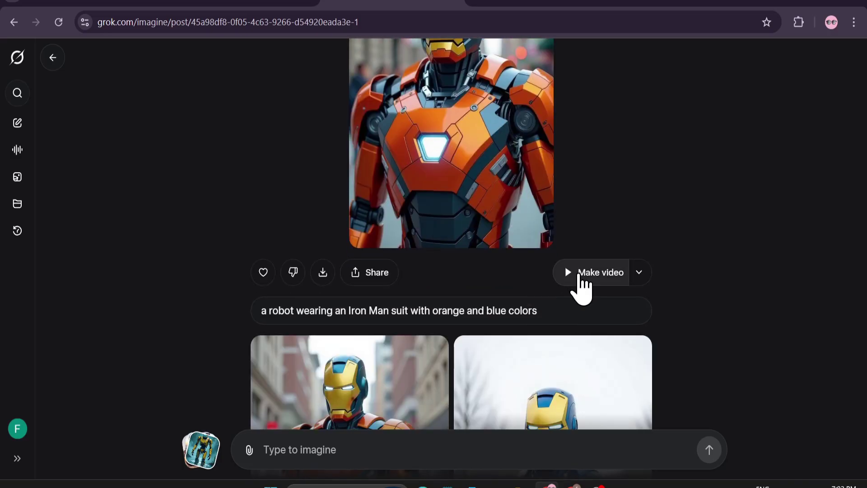
pyautogui.scroll(3, 582, 289)
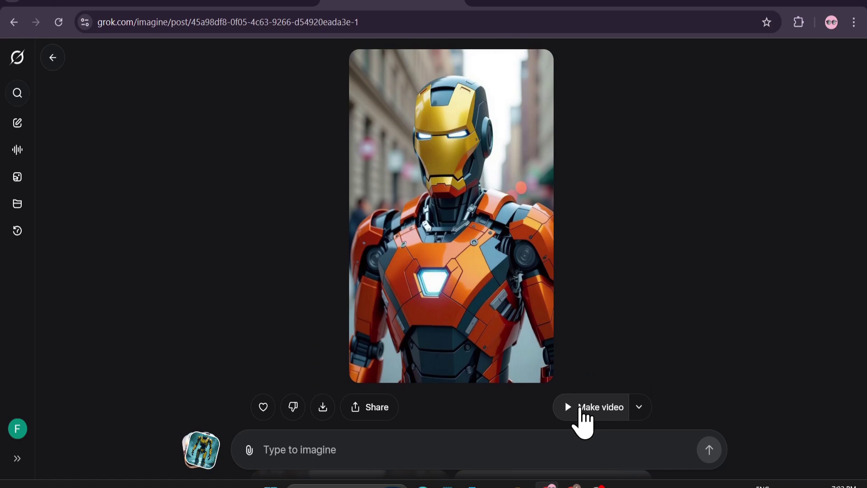
# Make a video from the orange robot image and play it with sound on
pyautogui.click(582, 409)
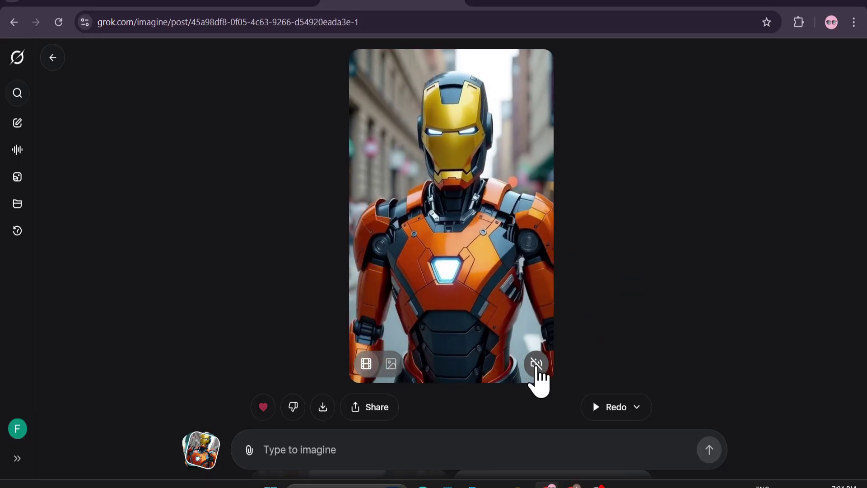
pyautogui.click(537, 366)
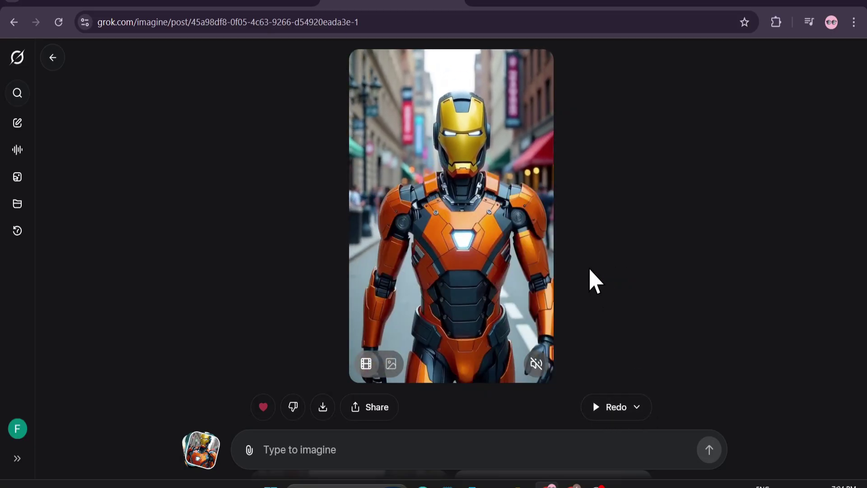
# Redo the robot video with the custom prompt 'THE ROBOT SAYS "SUBSCRIBE TO OPEN BOX TECH"'
pyautogui.click(637, 406)
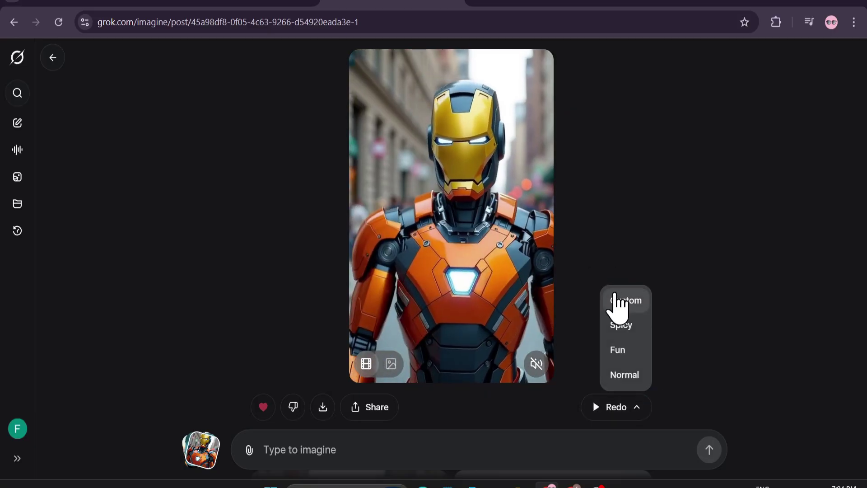
pyautogui.click(626, 300)
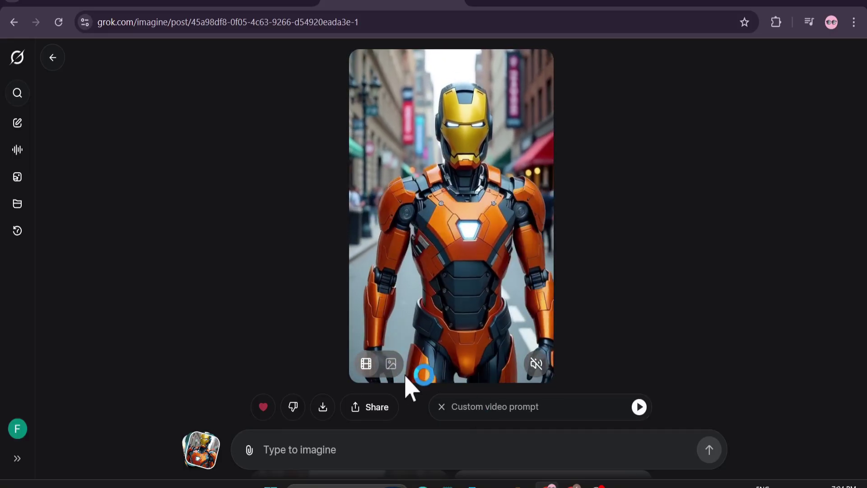
pyautogui.click(391, 364)
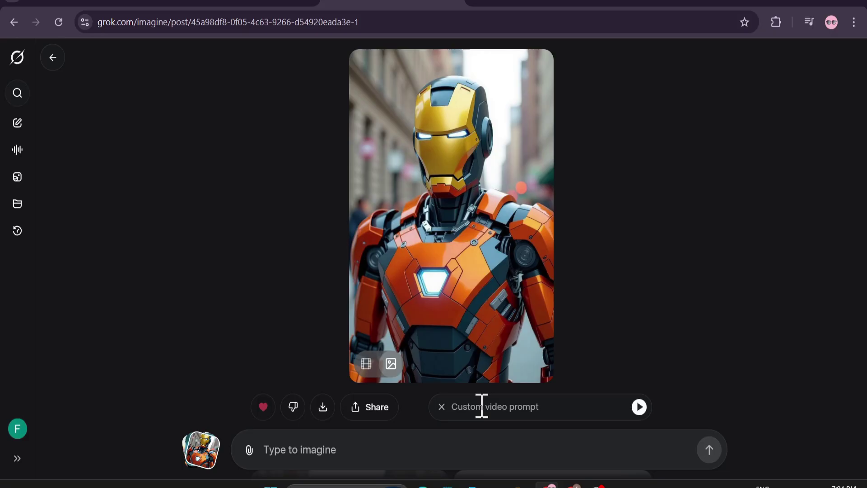
pyautogui.write('THE ROBOT SAYS " SUBSCRIBE TO OPEN BOX TECH"')
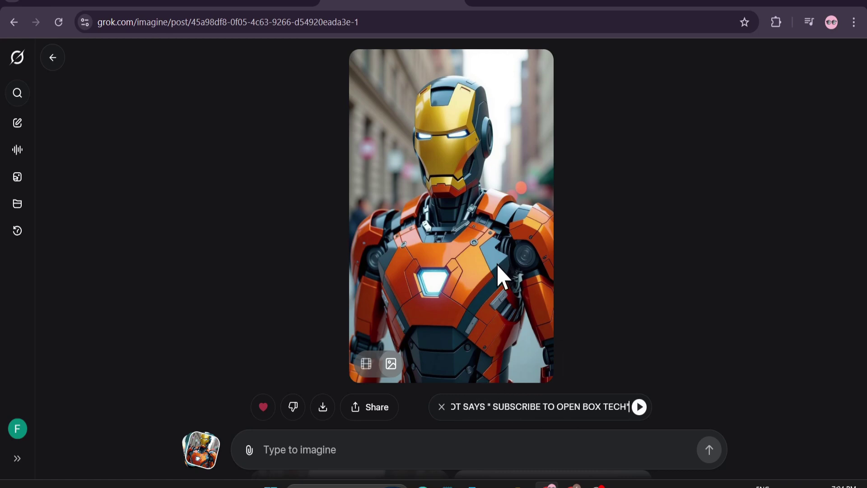
pyautogui.click(638, 406)
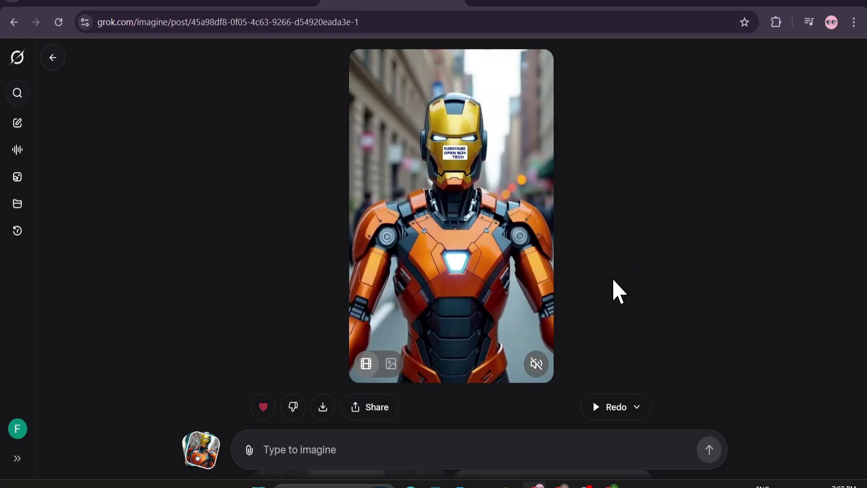
# Unmute the robot's subscribe-sign video, then go to the Favorites gallery
pyautogui.click(529, 360)
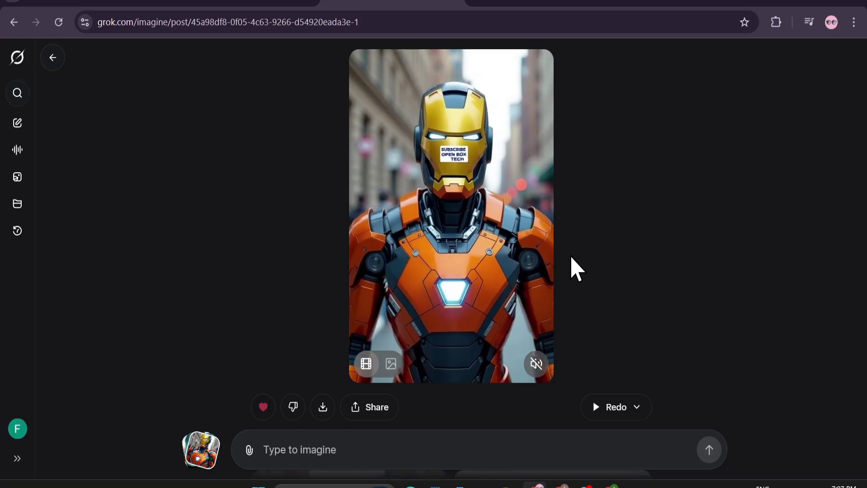
pyautogui.click(200, 450)
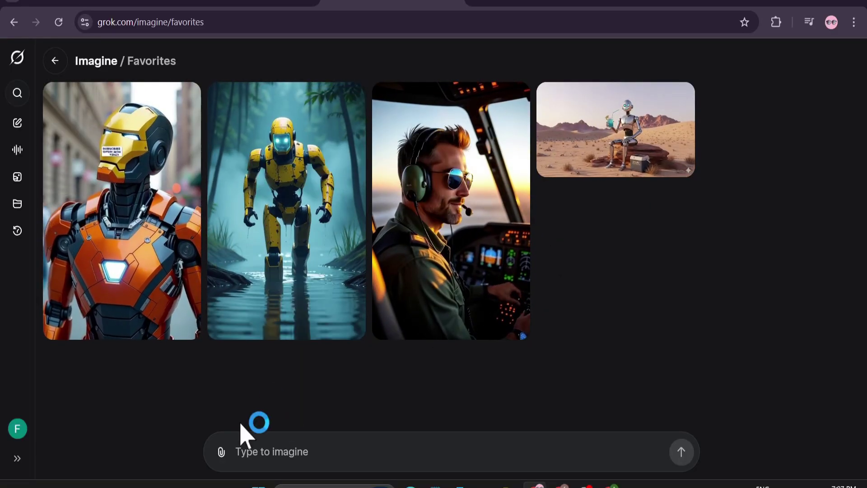
# View the desert robot post and return, then choose Upload a file from the attachments
pyautogui.click(222, 452)
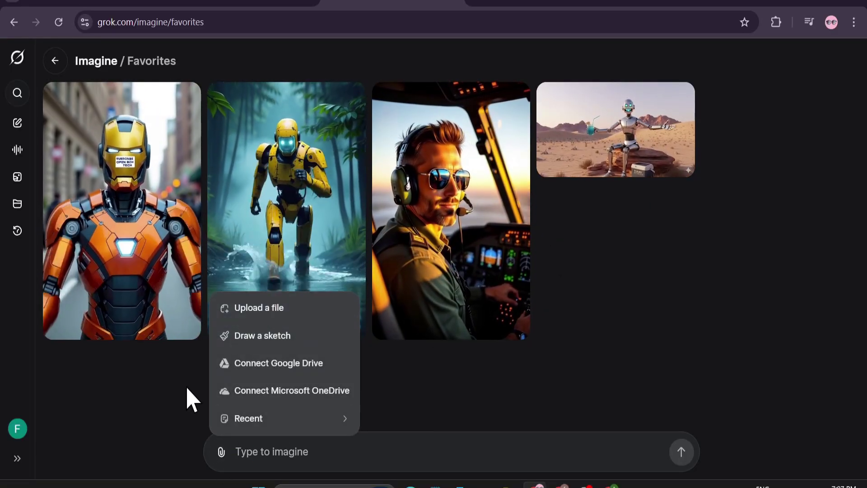
pyautogui.click(187, 392)
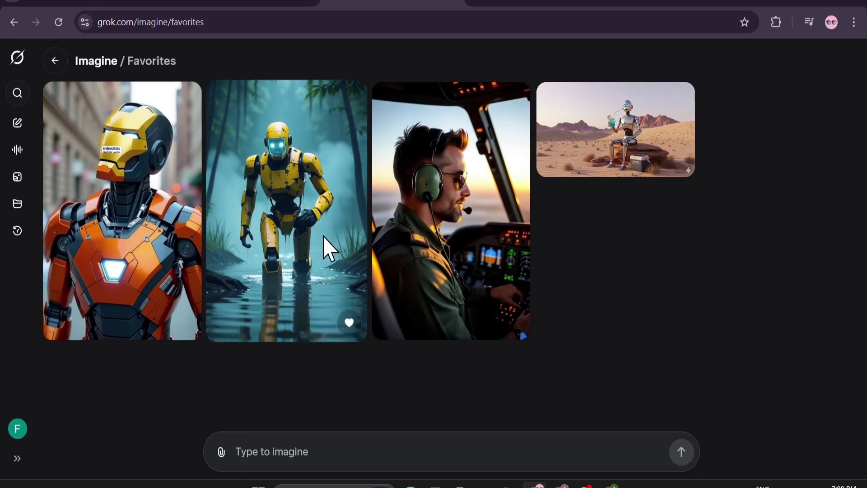
pyautogui.click(633, 155)
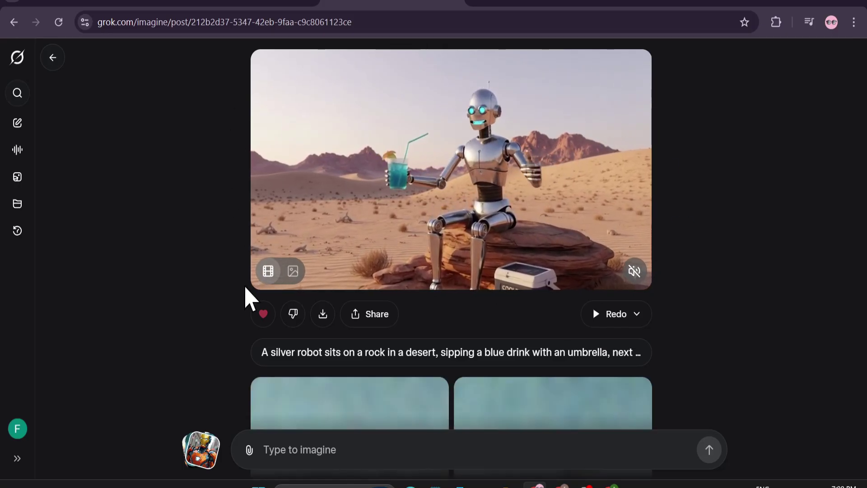
pyautogui.click(53, 59)
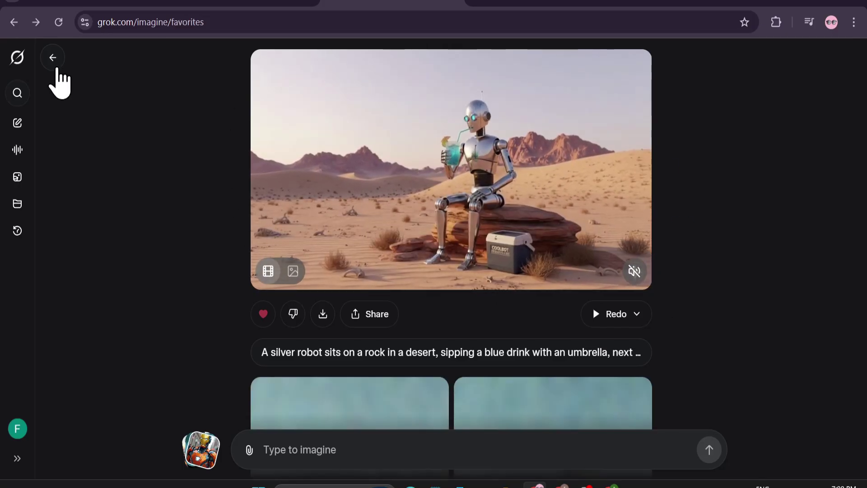
pyautogui.click(221, 452)
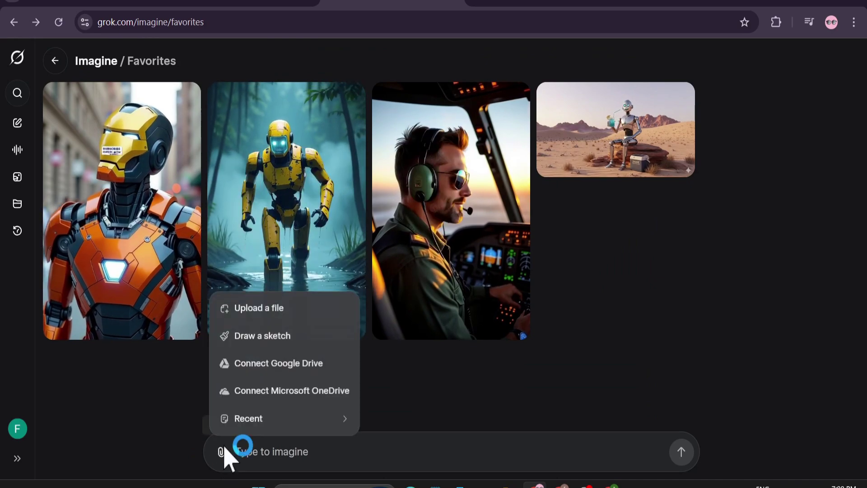
pyautogui.click(266, 309)
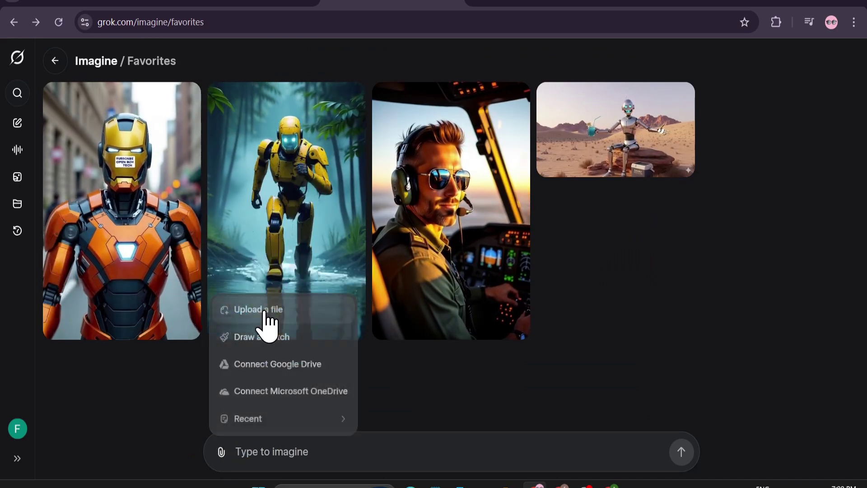
# Upload the banana-astronaut image, mute its video, and toggle between still and video views
pyautogui.click(762, 299)
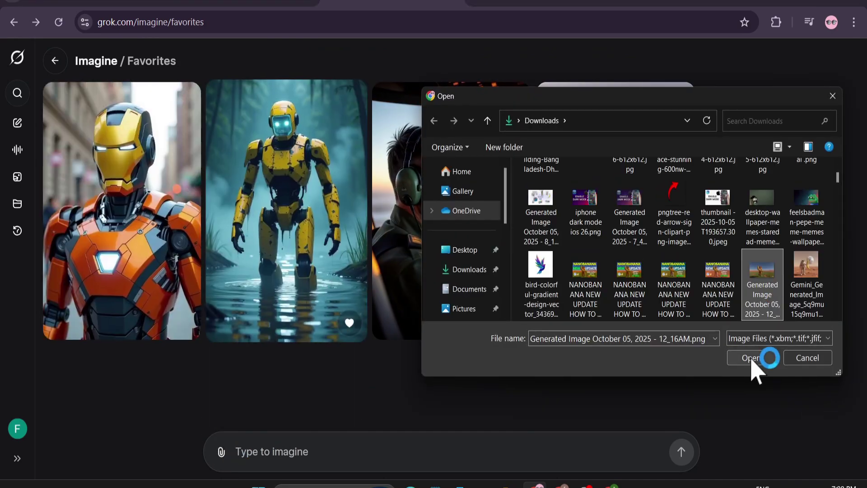
pyautogui.click(748, 355)
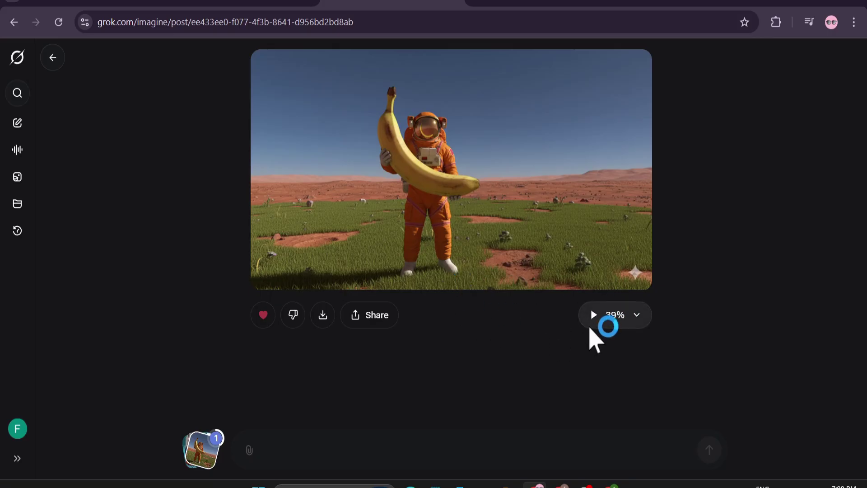
pyautogui.click(634, 272)
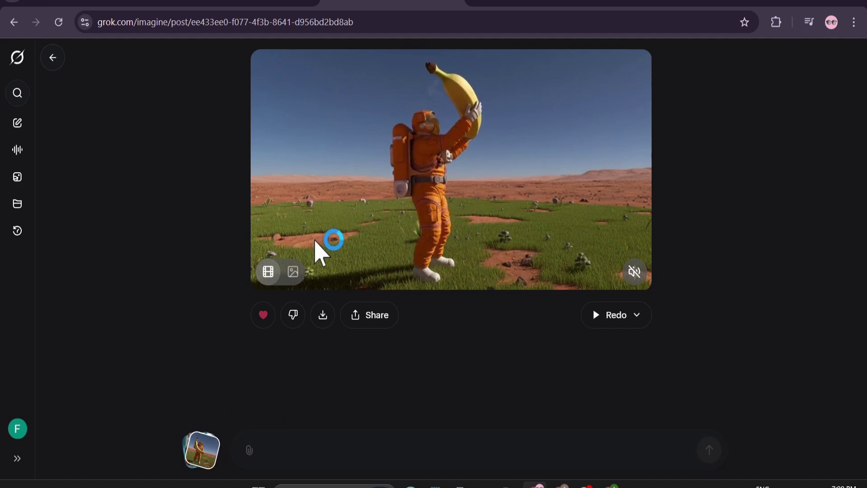
pyautogui.click(293, 271)
pyautogui.click(268, 271)
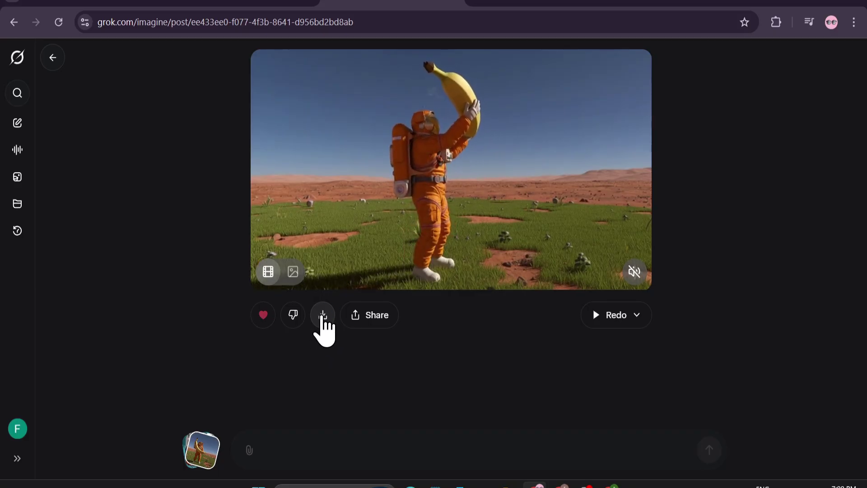
# Download the banana-astronaut video as a 1,603 KB MP4 and show the Redo options
pyautogui.click(323, 316)
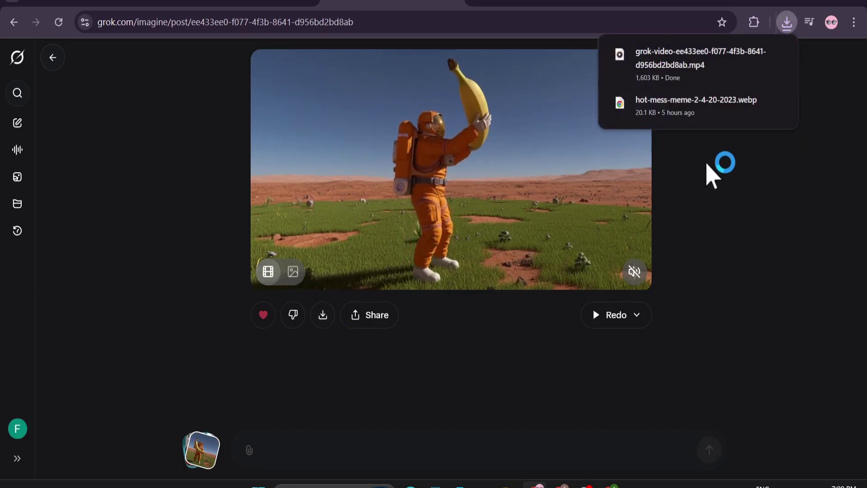
pyautogui.click(176, 138)
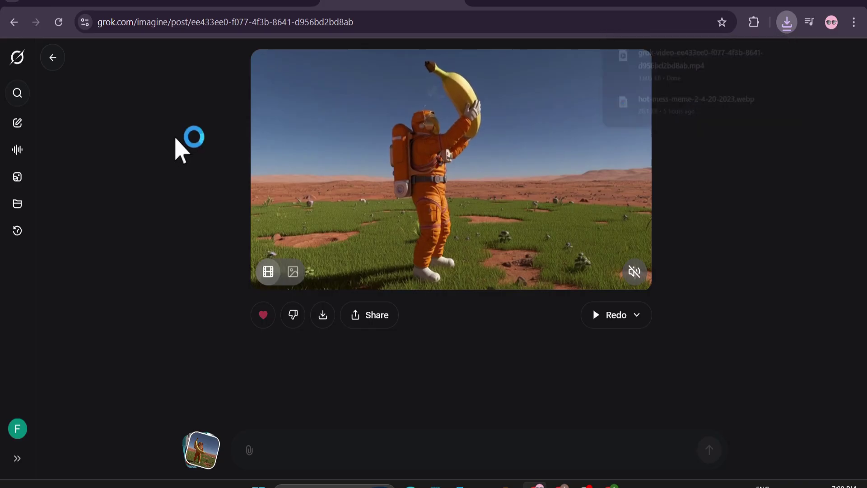
pyautogui.click(637, 315)
pyautogui.click(409, 144)
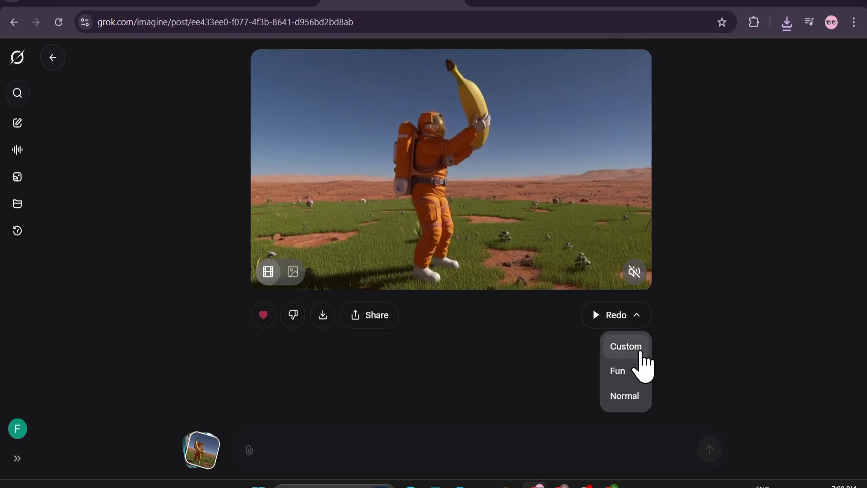
# Regenerate with custom prompt 'MAKE THE ASTRONAUT RUN WITH THE BANANA' and unmute the result
pyautogui.click(625, 348)
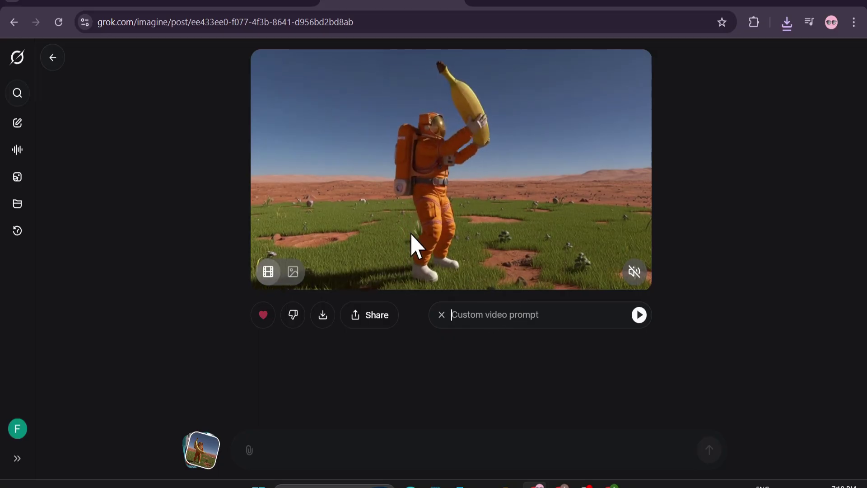
pyautogui.click(493, 316)
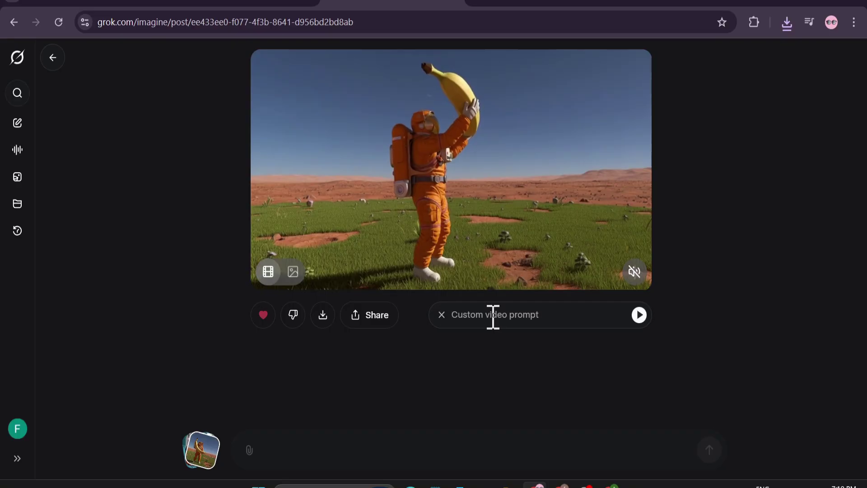
pyautogui.write('MAKE THE ASTRONAUT RUN WITH THE BANANA')
pyautogui.click(639, 314)
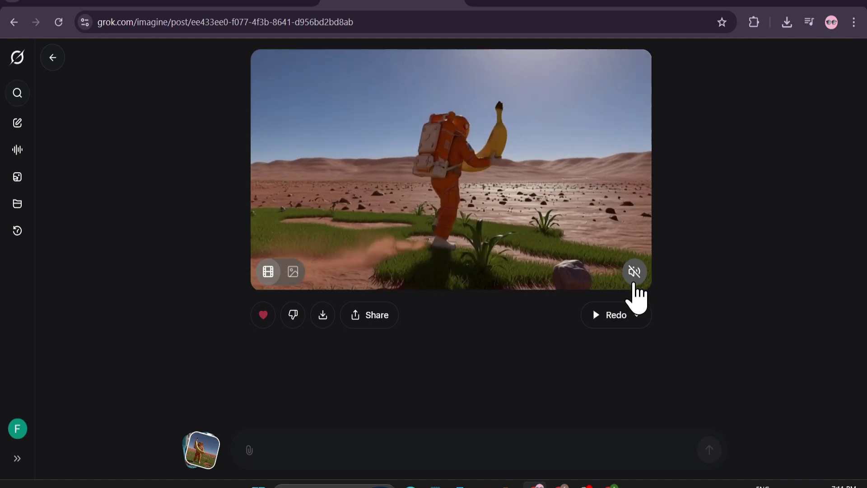
pyautogui.click(634, 272)
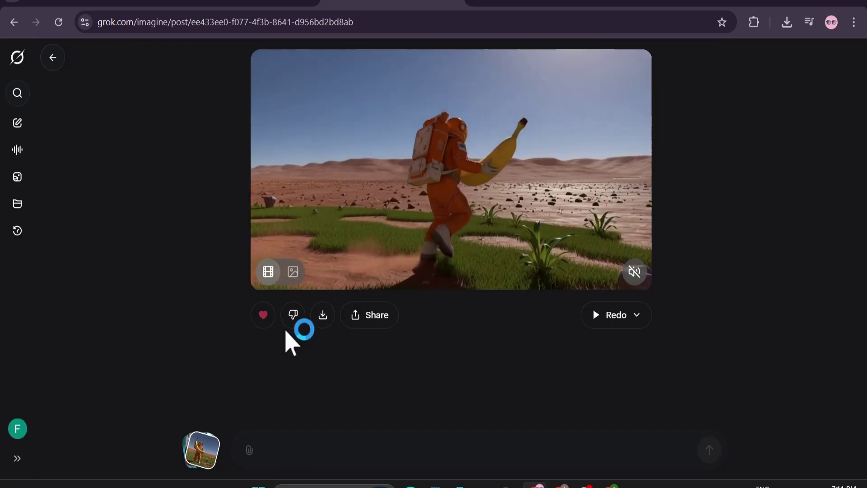
# Look at the yellow swamp robot post, then open the silver desert robot video
pyautogui.click(52, 57)
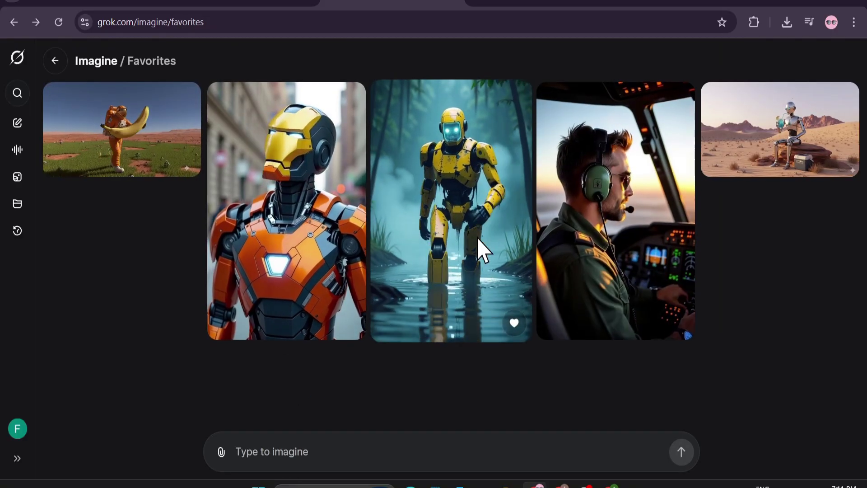
pyautogui.click(478, 247)
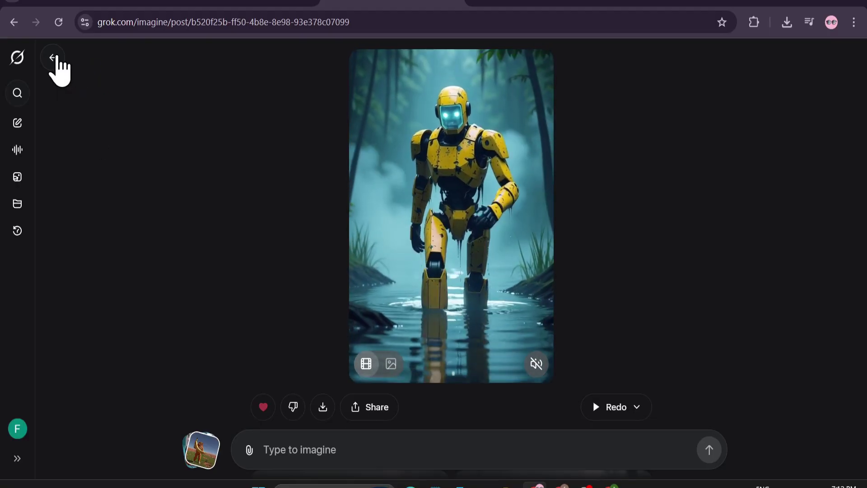
pyautogui.click(53, 58)
pyautogui.click(762, 163)
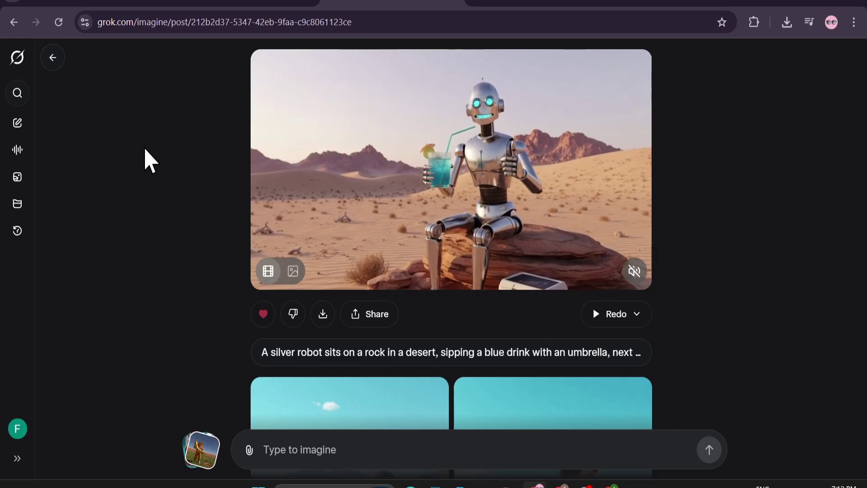
# Open a sketch canvas for the prompt and draw the stick figure's arms
pyautogui.click(250, 450)
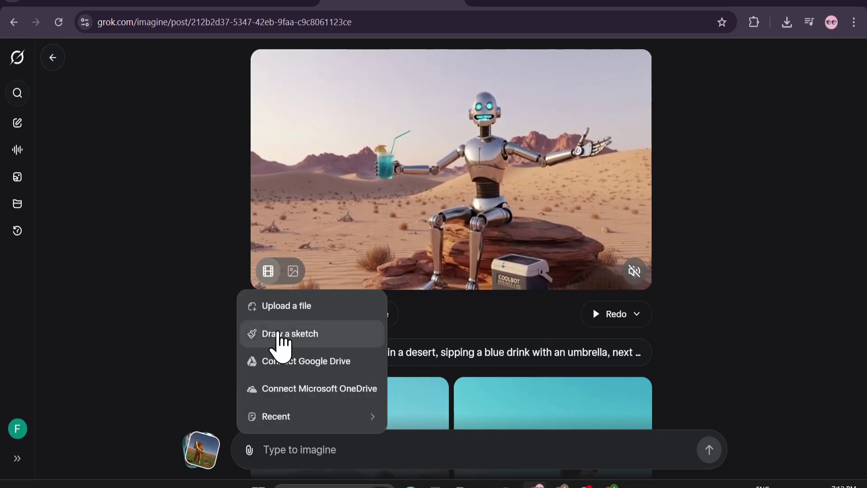
pyautogui.click(289, 334)
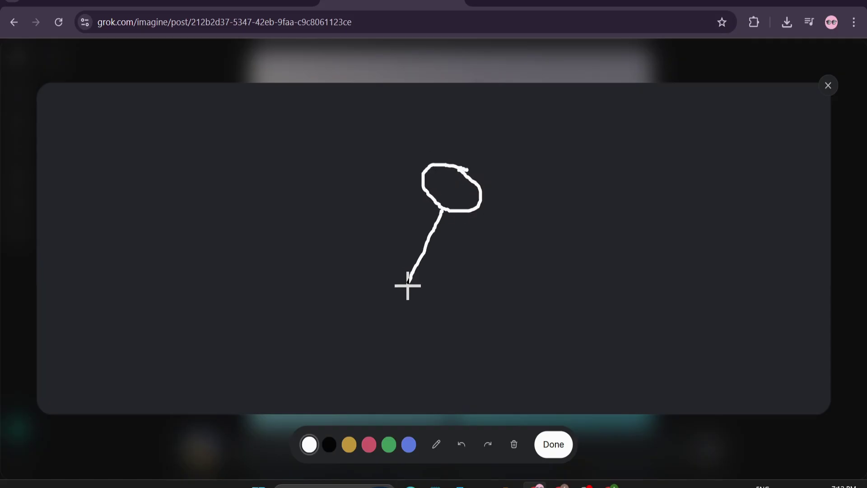
pyautogui.moveTo(427, 245); pyautogui.dragTo(507, 223)
pyautogui.moveTo(421, 252); pyautogui.dragTo(361, 233)
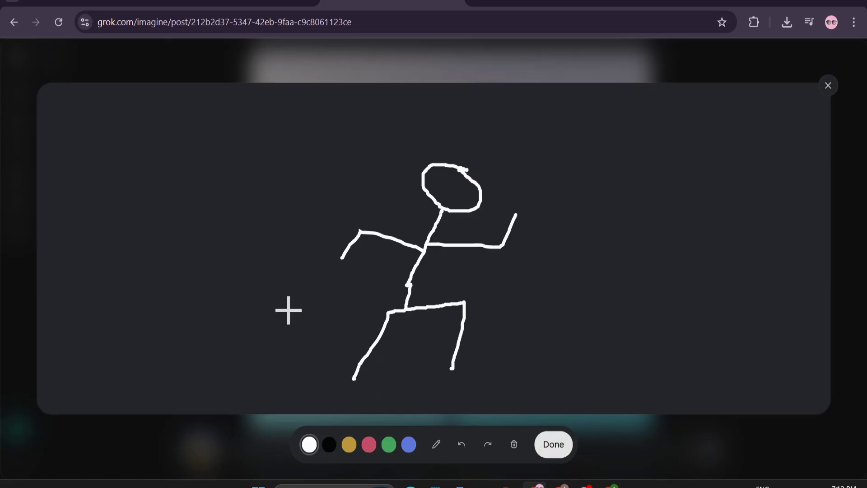
# Add three speed lines left of the figure and attach the finished sketch
pyautogui.moveTo(275, 209); pyautogui.dragTo(361, 225)
pyautogui.moveTo(235, 266); pyautogui.dragTo(316, 280)
pyautogui.moveTo(255, 306); pyautogui.dragTo(373, 335)
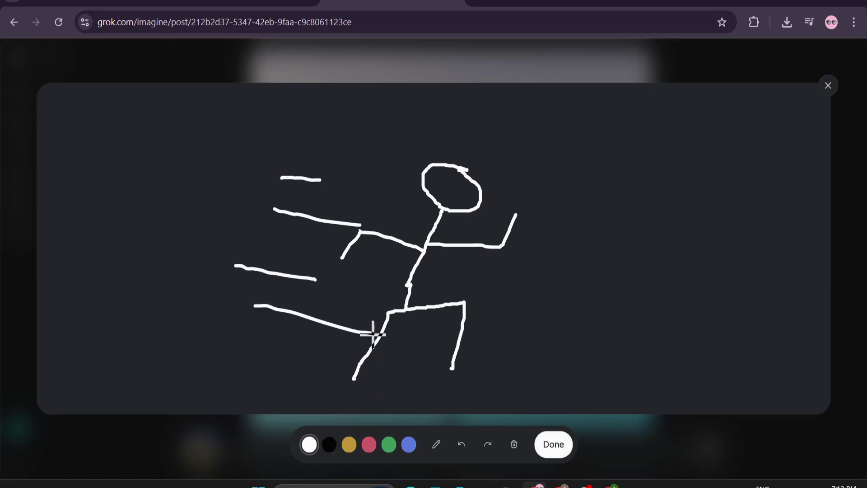
pyautogui.click(552, 444)
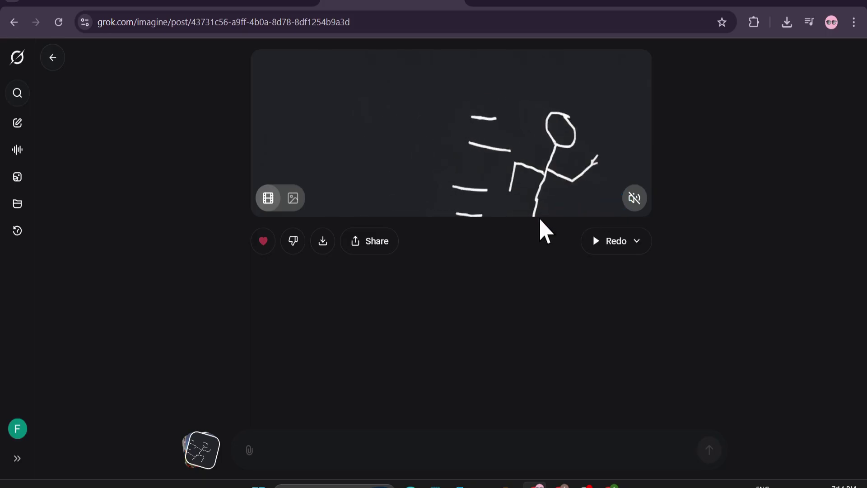
# Unmute the stick-figure video, switch it to the still image, then return to the desert robot post
pyautogui.click(634, 199)
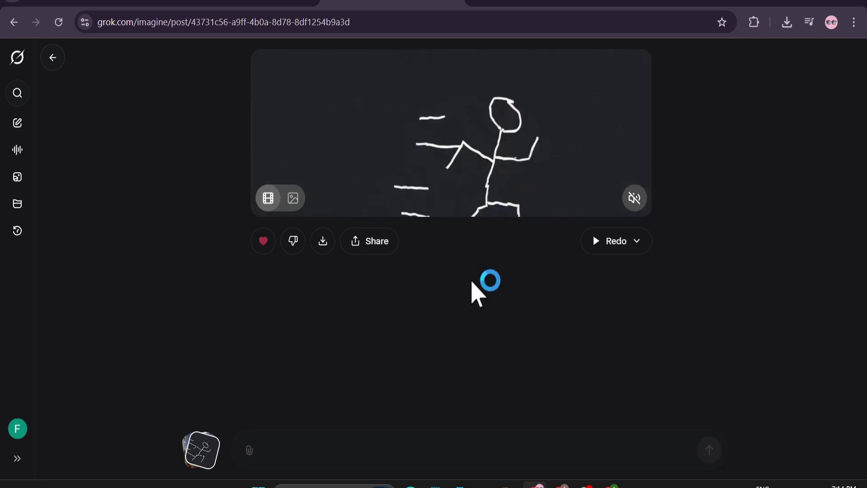
pyautogui.click(295, 200)
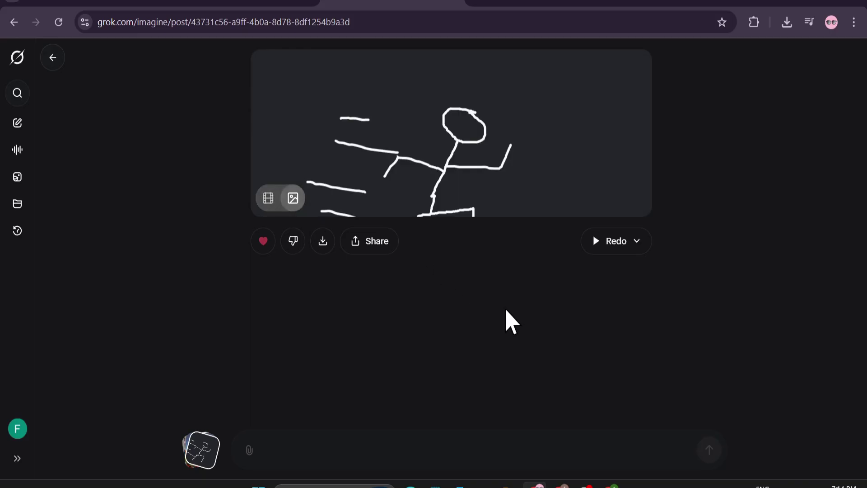
pyautogui.click(54, 60)
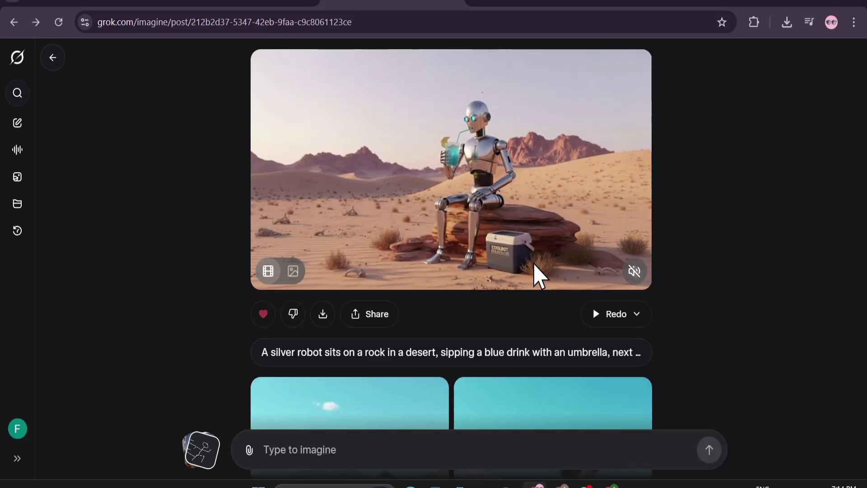
# Scroll through the desert robot post, then go back to the Favorites gallery
pyautogui.scroll(-1, 540, 273)
pyautogui.scroll(-7, 537, 271)
pyautogui.scroll(2, 536, 289)
pyautogui.scroll(6, 533, 285)
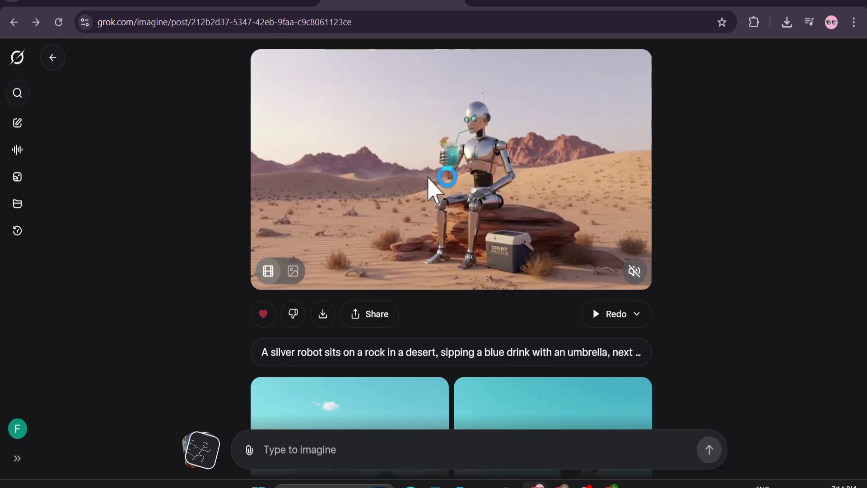
pyautogui.click(61, 65)
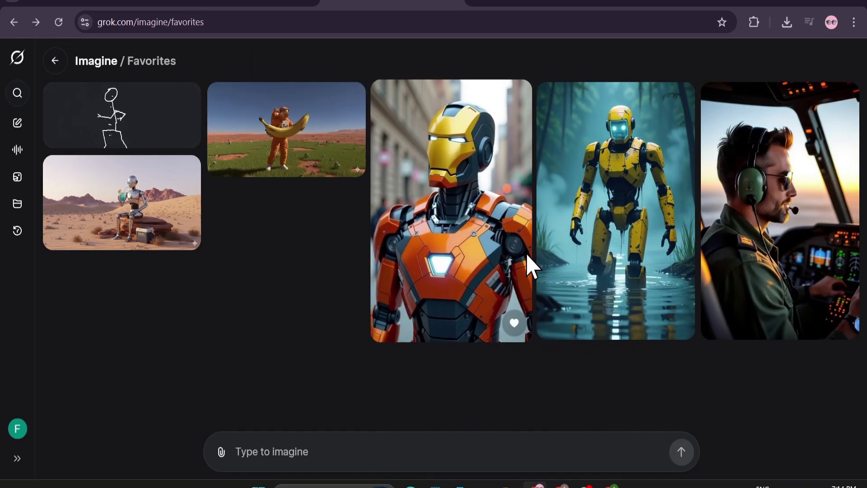